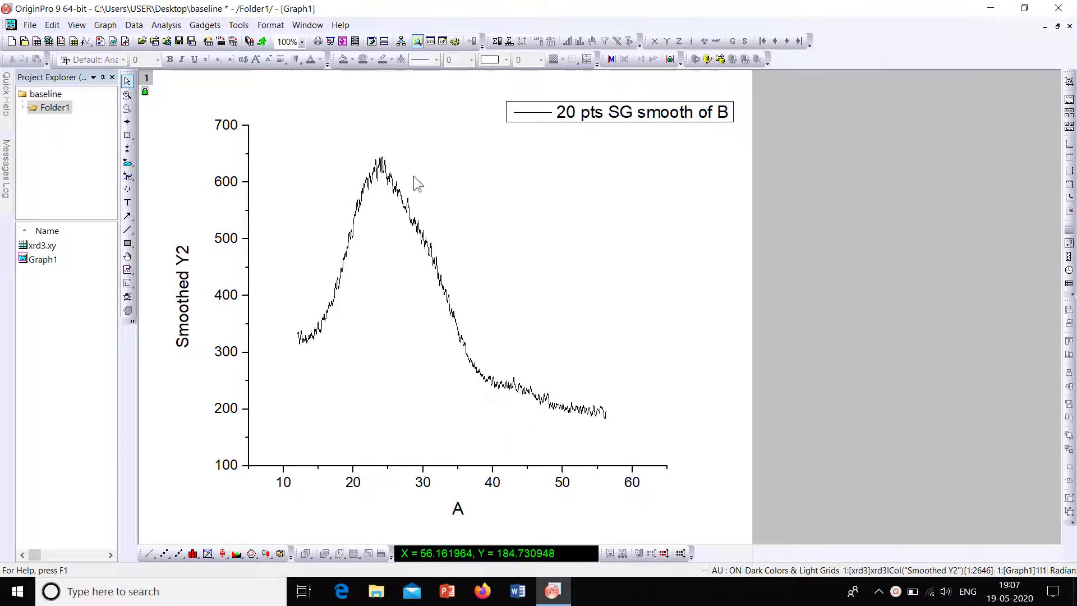
- Check the xrd3 worksheet, then launch the Peak Analyzer on Graph1's smoothed XRD curve
double_click(59, 245)
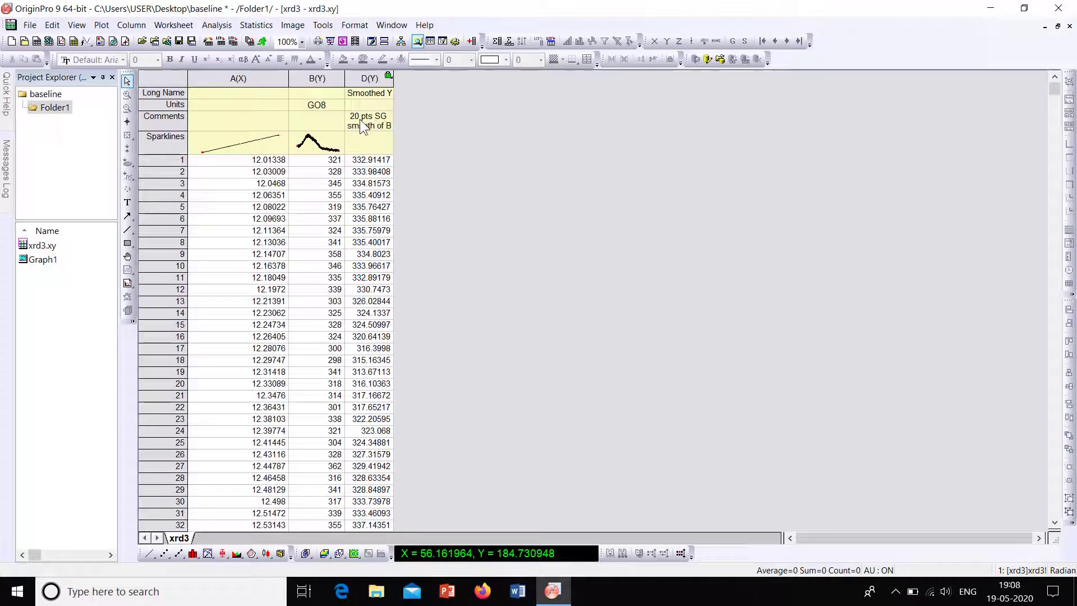
double_click(42, 261)
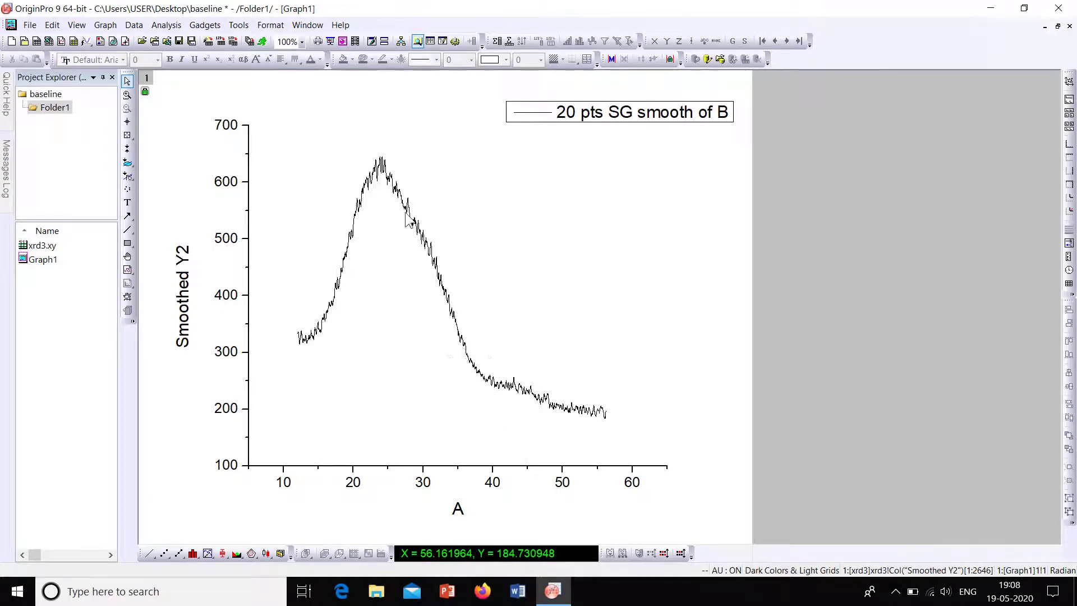
left_click(381, 174)
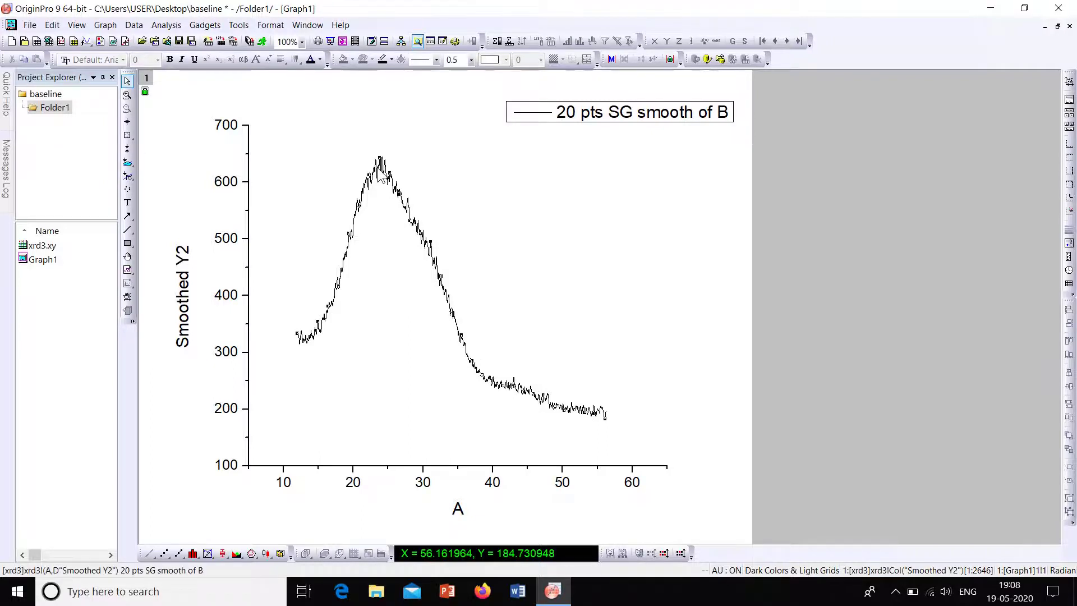
left_click(170, 26)
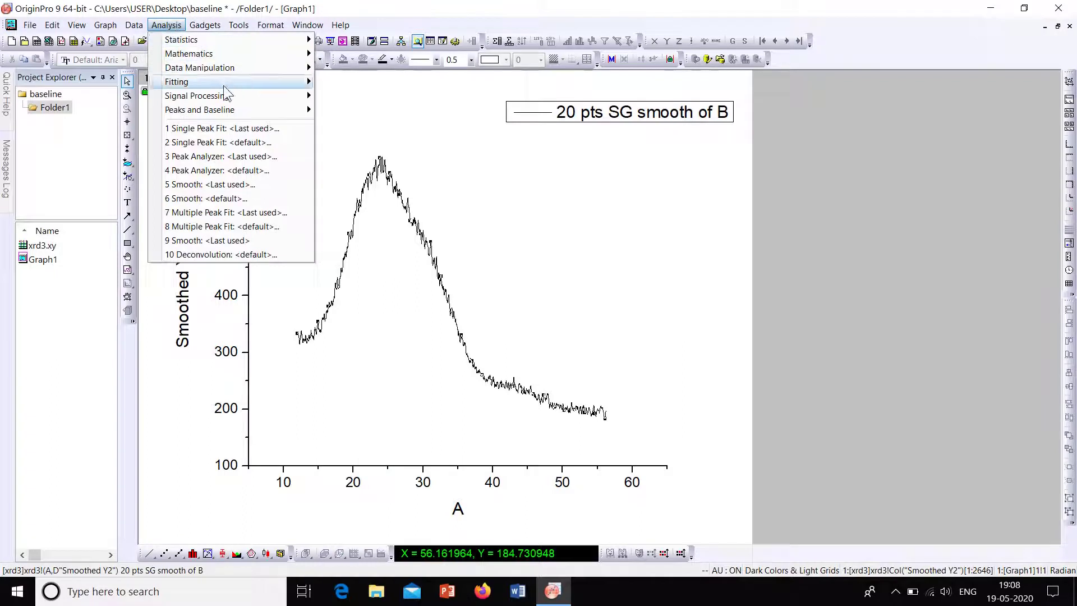
mouse_move(236, 114)
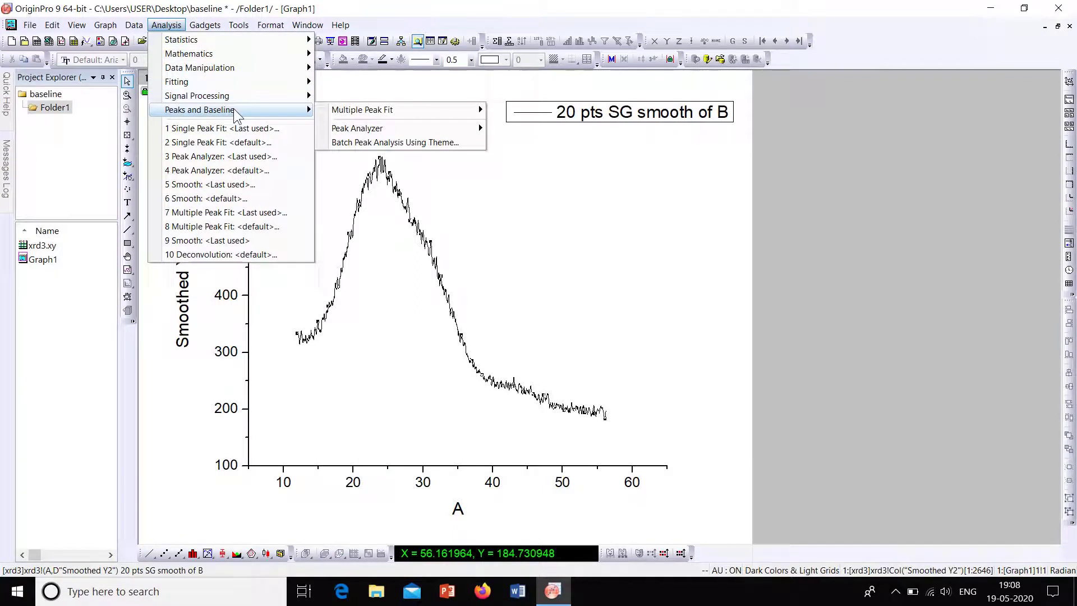
mouse_move(404, 115)
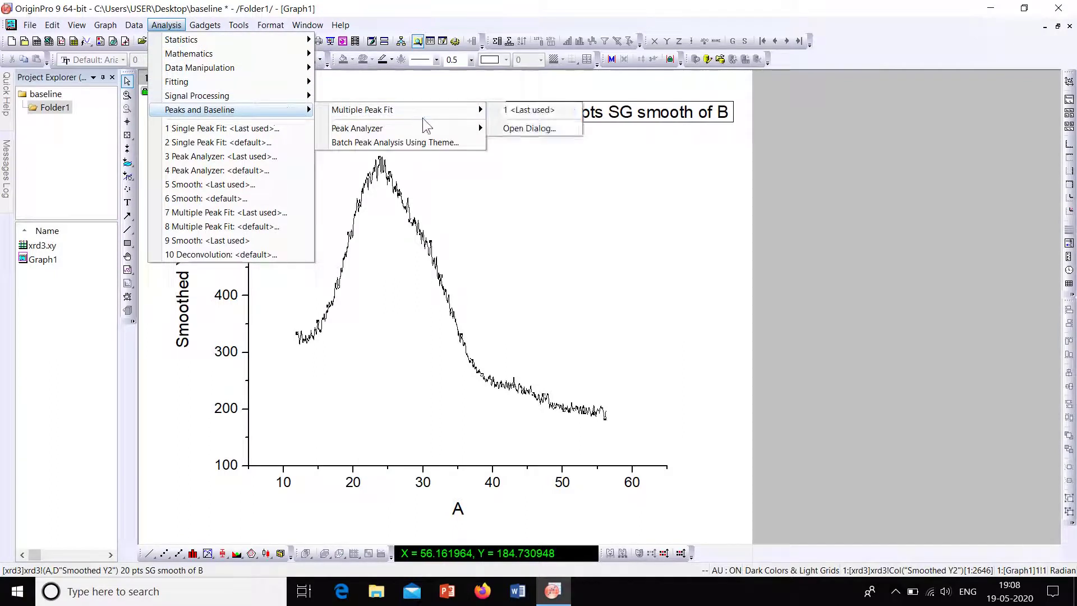
mouse_move(433, 134)
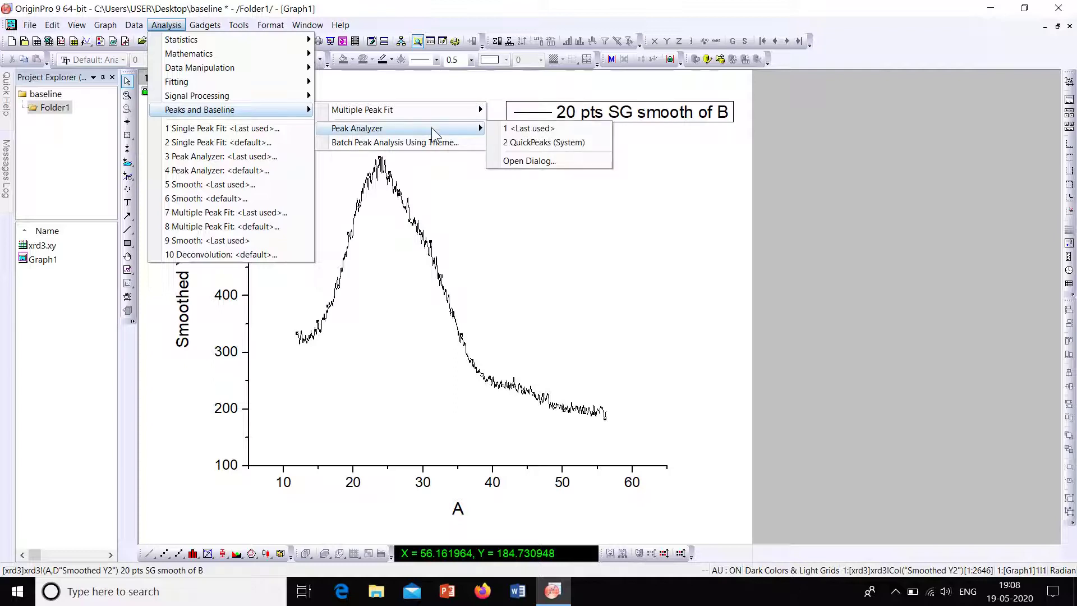
left_click(542, 161)
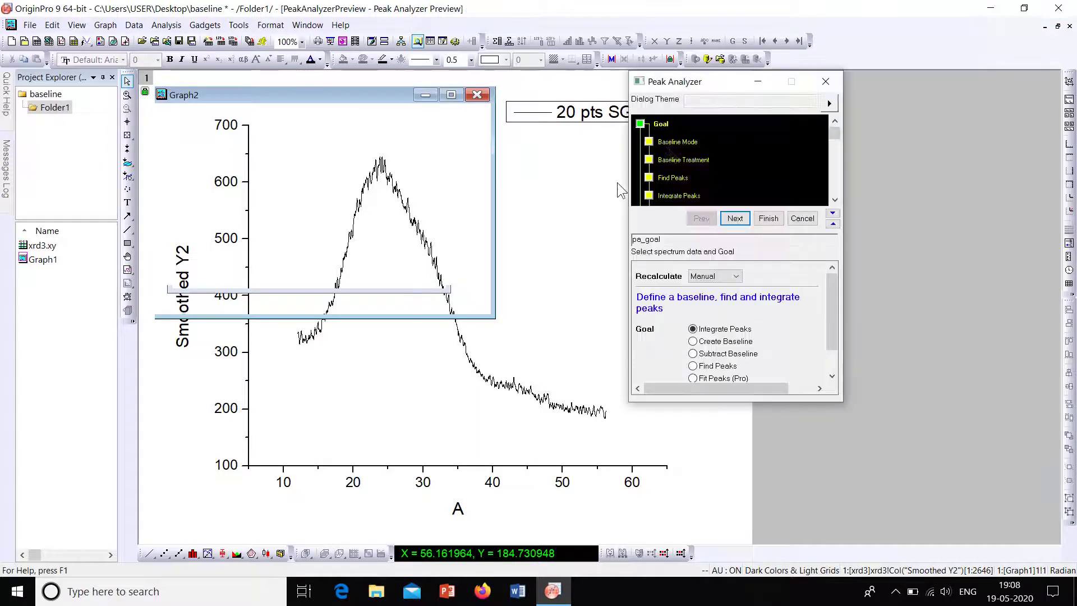
- Set the Peak Analyzer goal to Create Baseline
left_click_drag(724, 80, 686, 91)
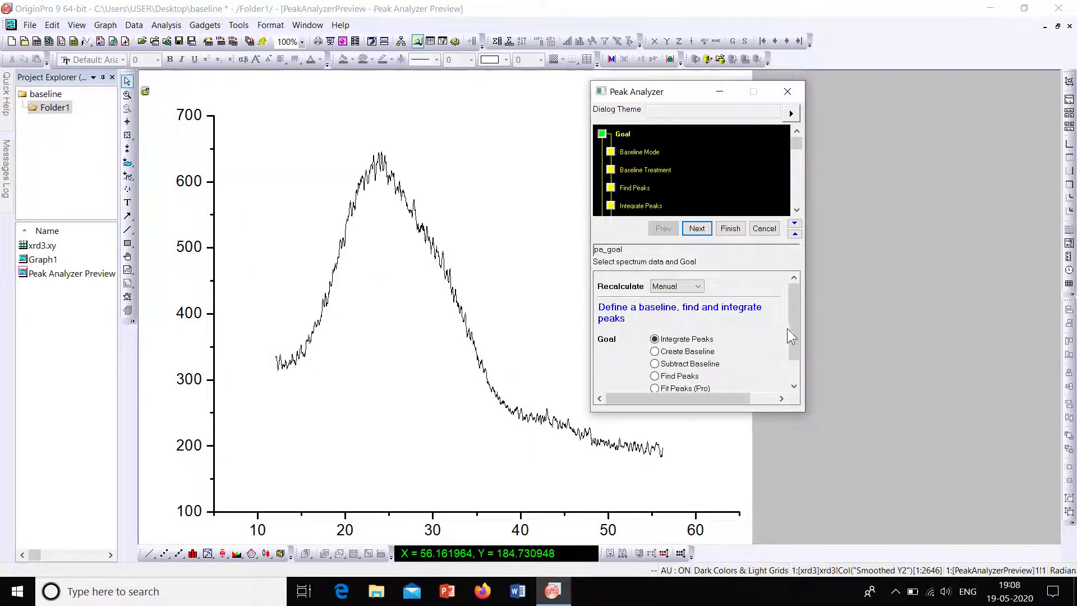
left_click_drag(792, 334, 794, 348)
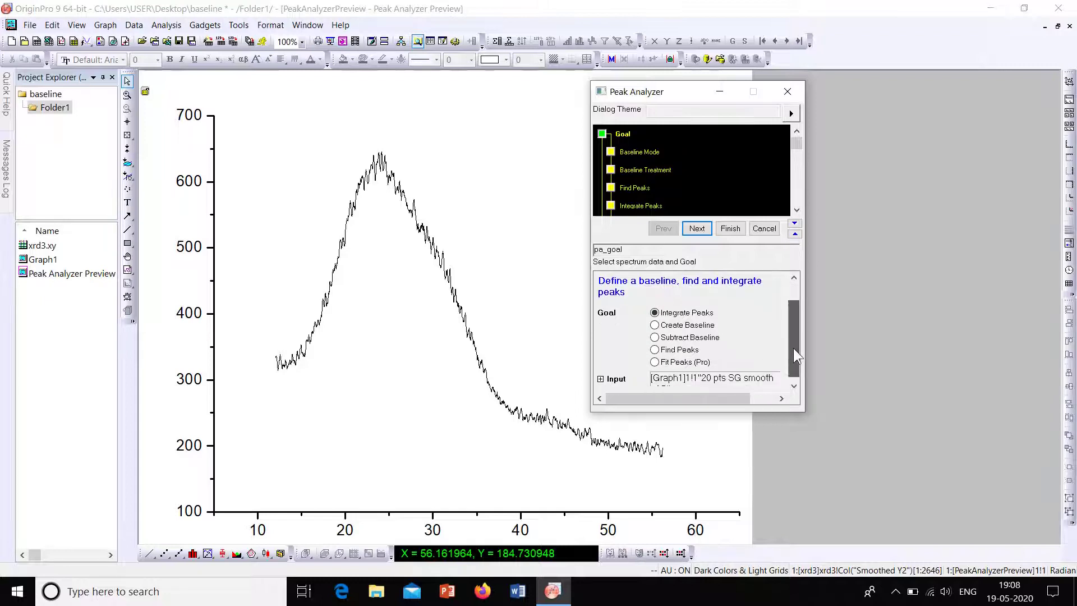
left_click(660, 329)
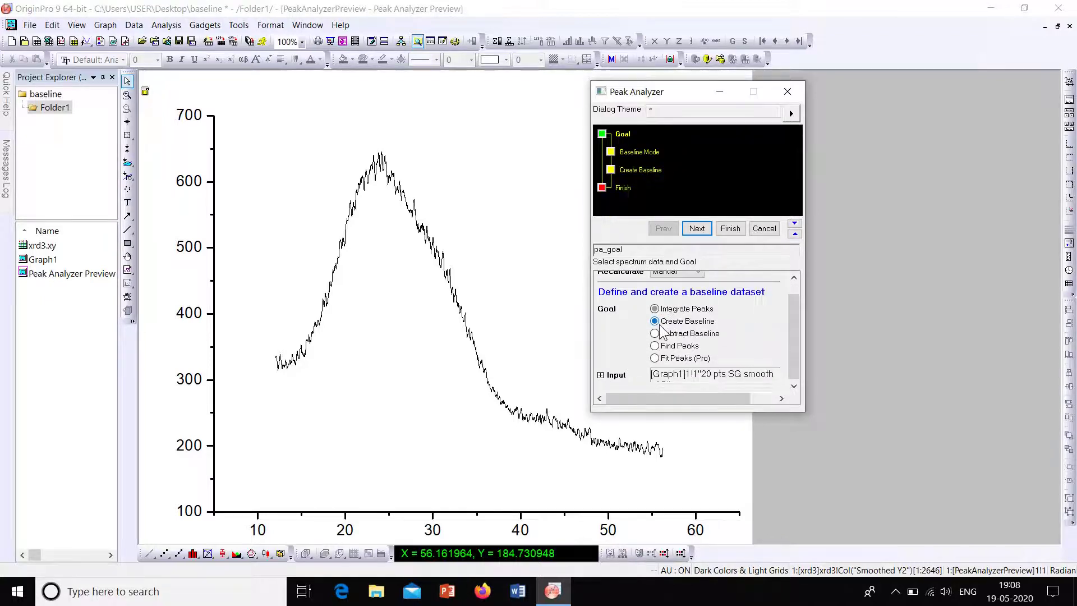
- In Baseline Mode, auto-find anchor points with Number of Points to Find set to 2
left_click(699, 230)
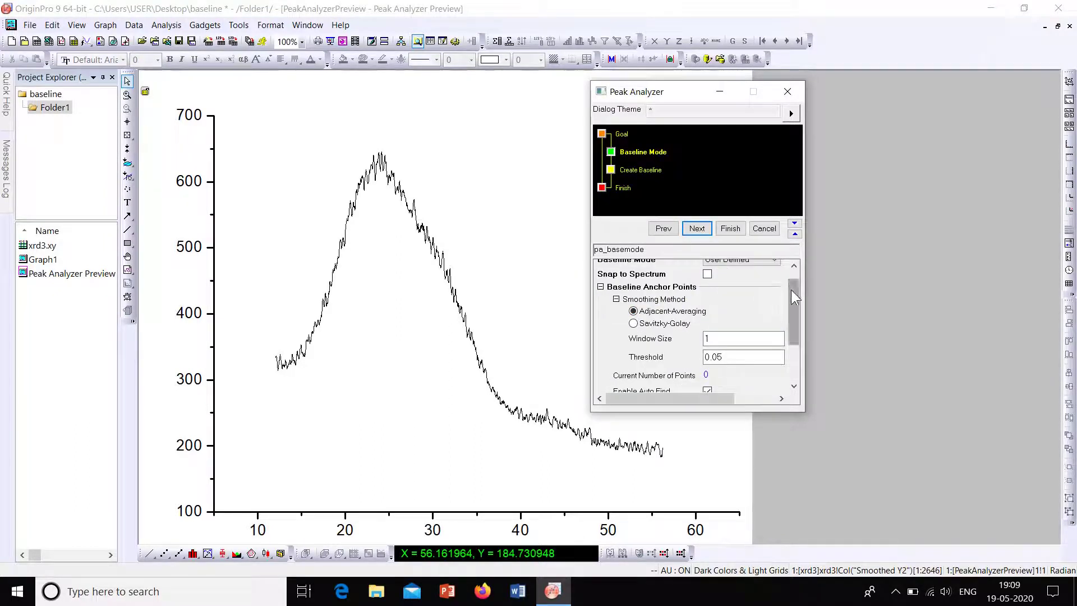
left_click_drag(791, 289, 793, 328)
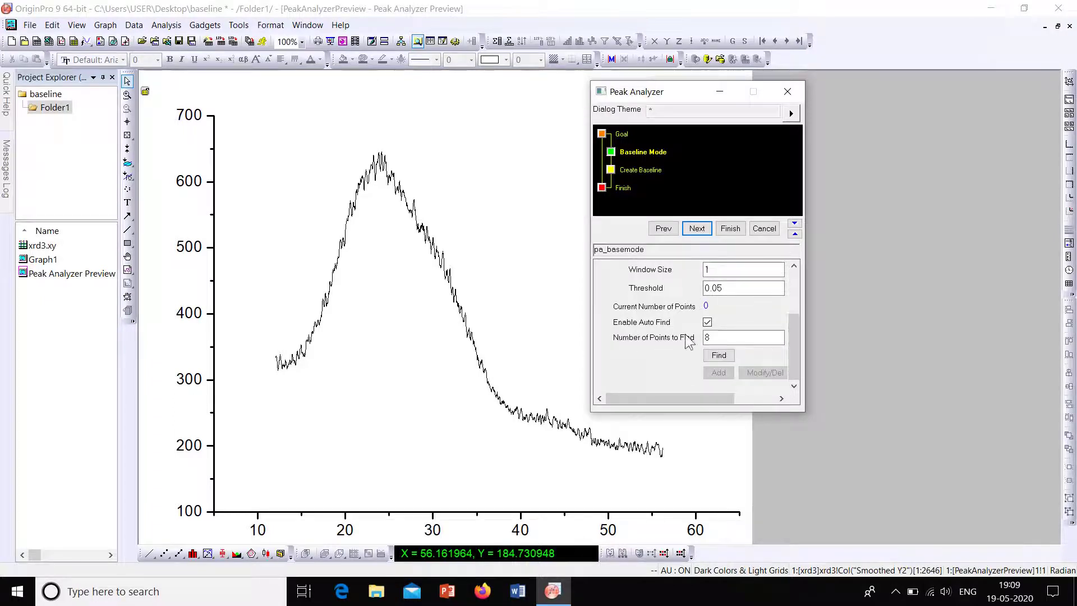
left_click(709, 337)
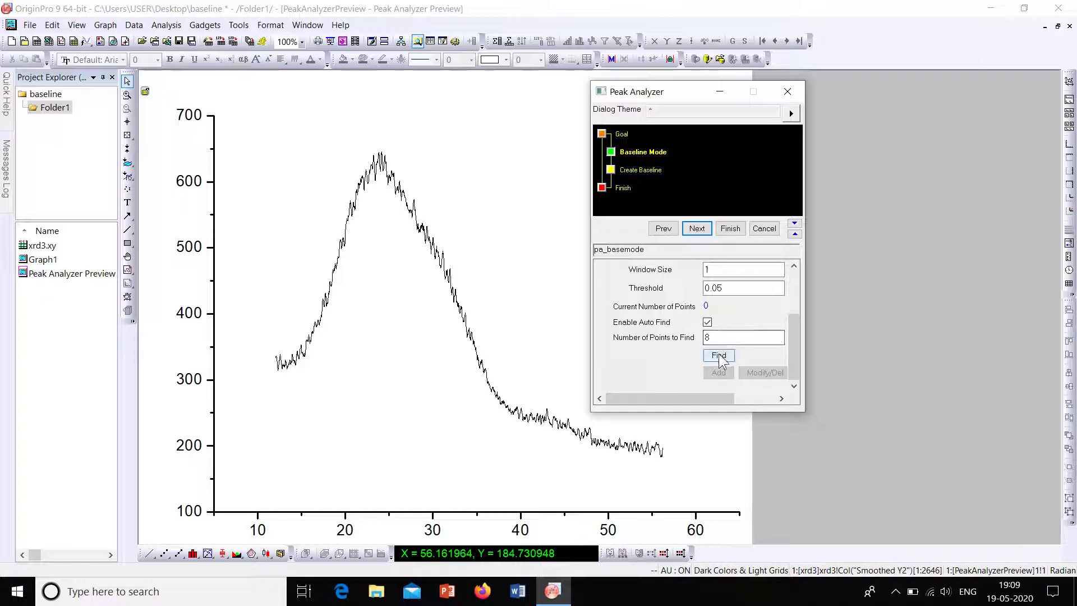
left_click(719, 356)
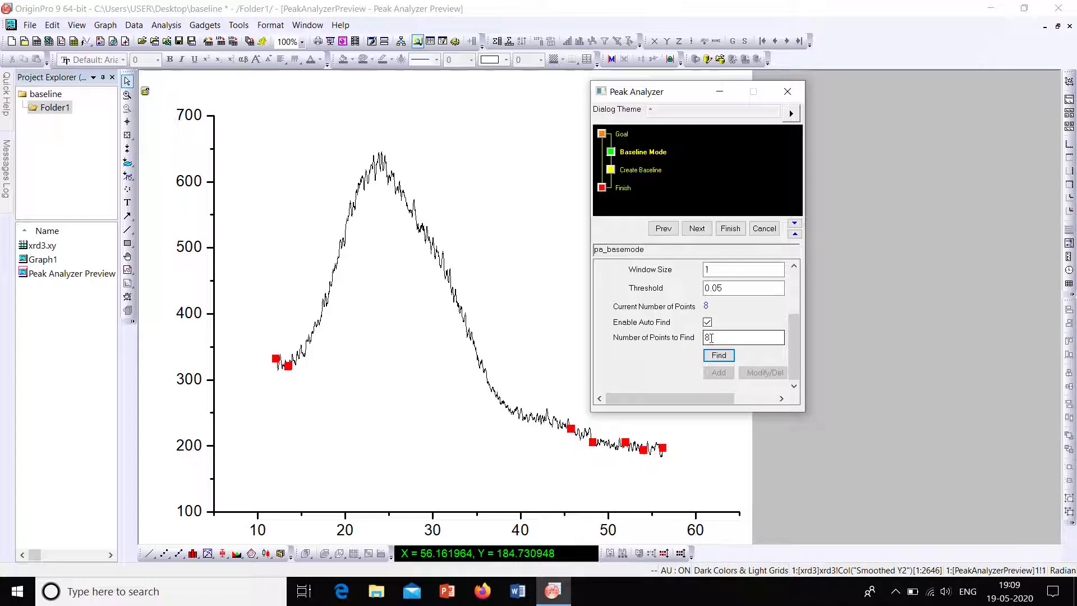
double_click(709, 338)
type("2")
left_click(720, 358)
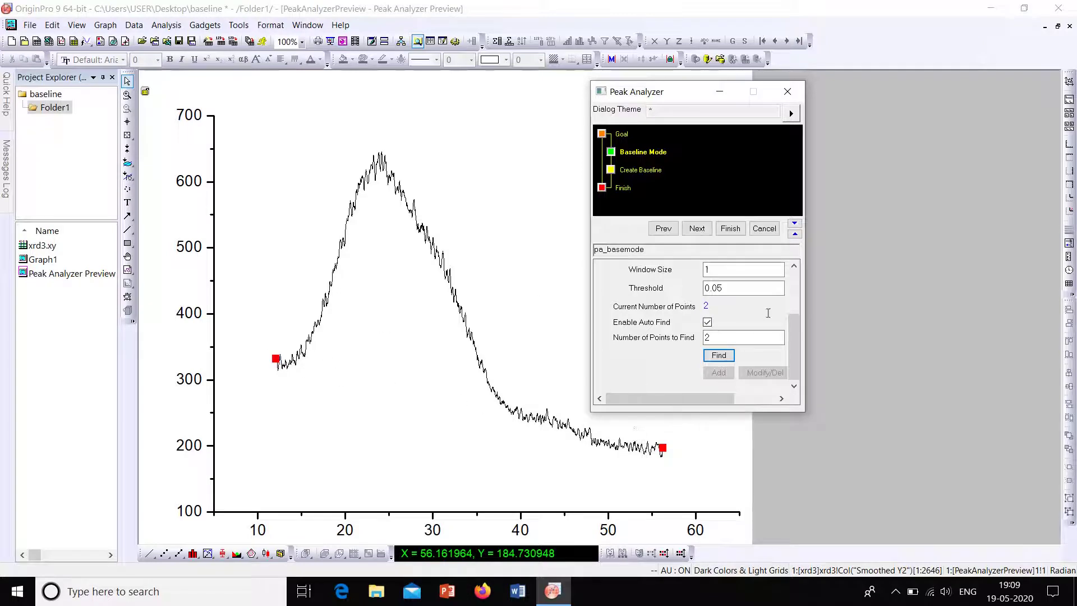
- Keep Line interpolation, preview the subtracted curve, and finish to add the baseline to Graph1
left_click(706, 232)
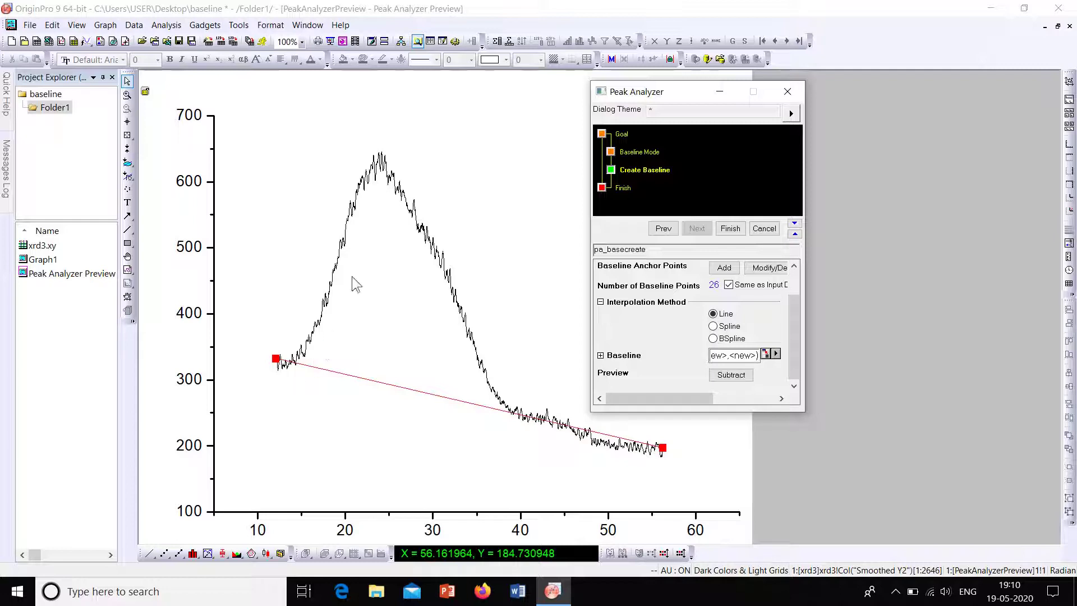
left_click(736, 376)
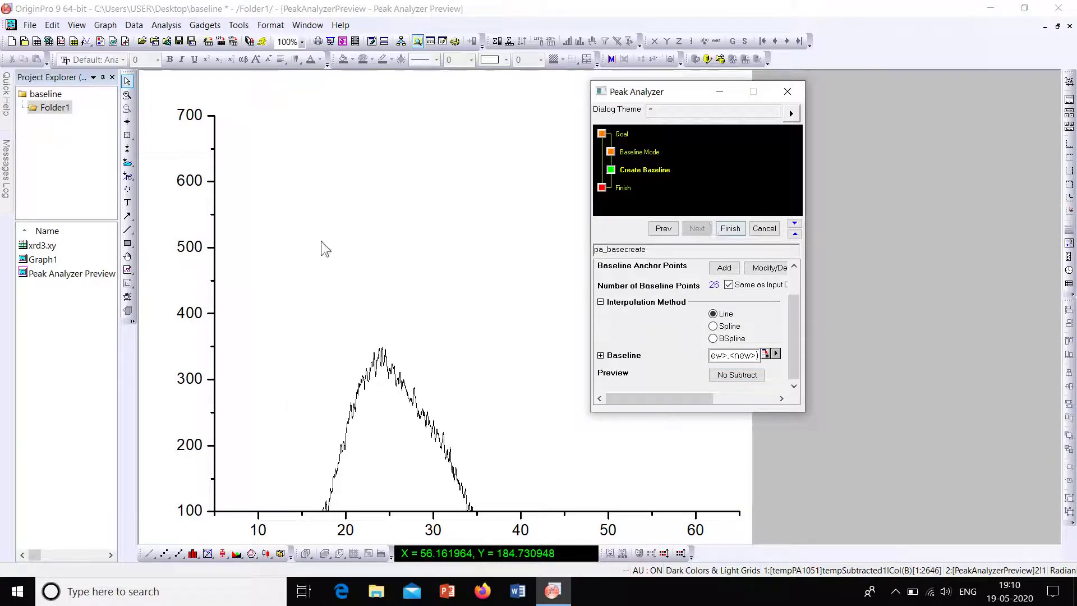
left_click(731, 230)
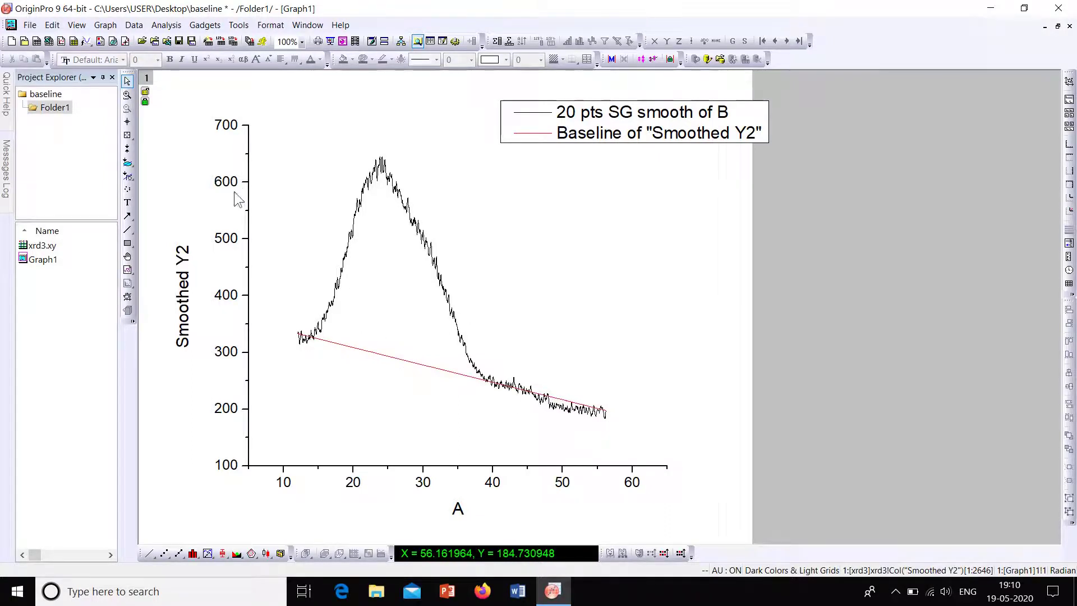
- Add a new empty column F to the xrd3 worksheet and open its context menu
double_click(43, 246)
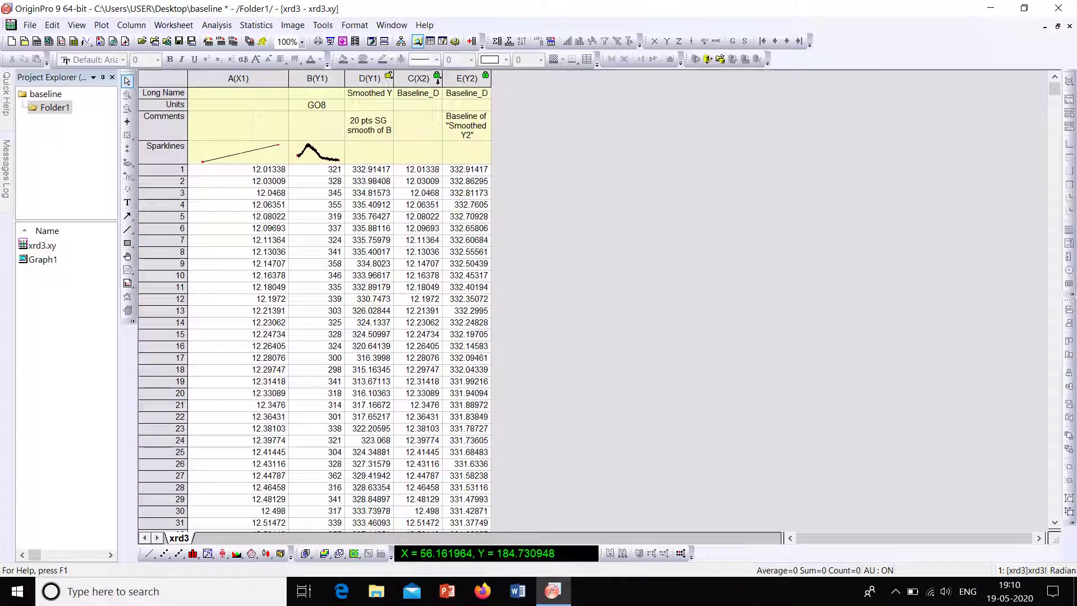
left_click(472, 42)
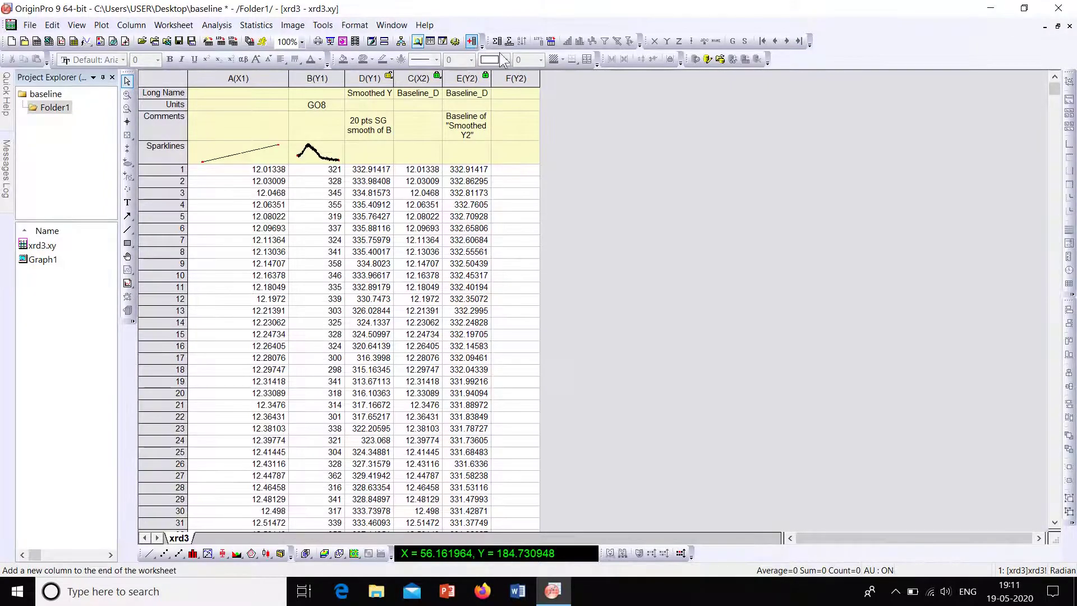
left_click(525, 78)
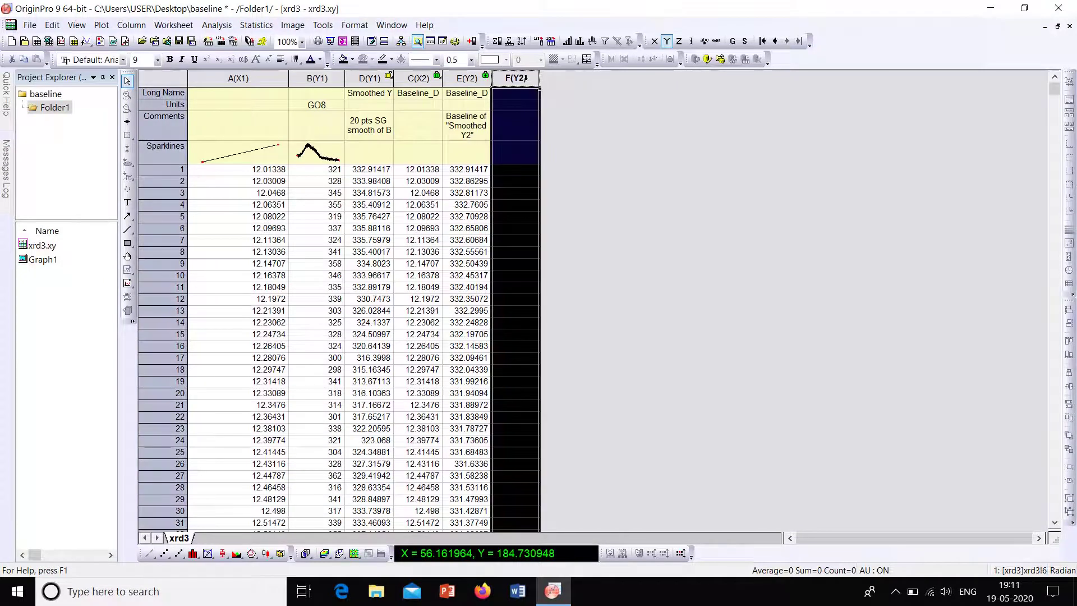
right_click(525, 79)
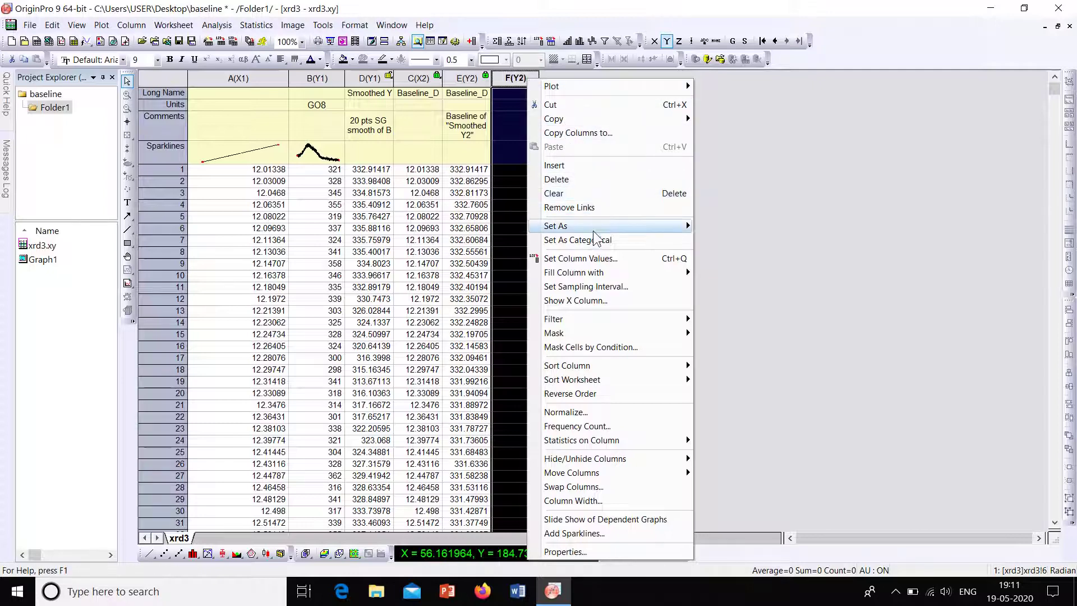
- Enter the Set Column Values formula Col("Smoothed Y2") - Col("Baseline_Data Y1") for column F
left_click(605, 263)
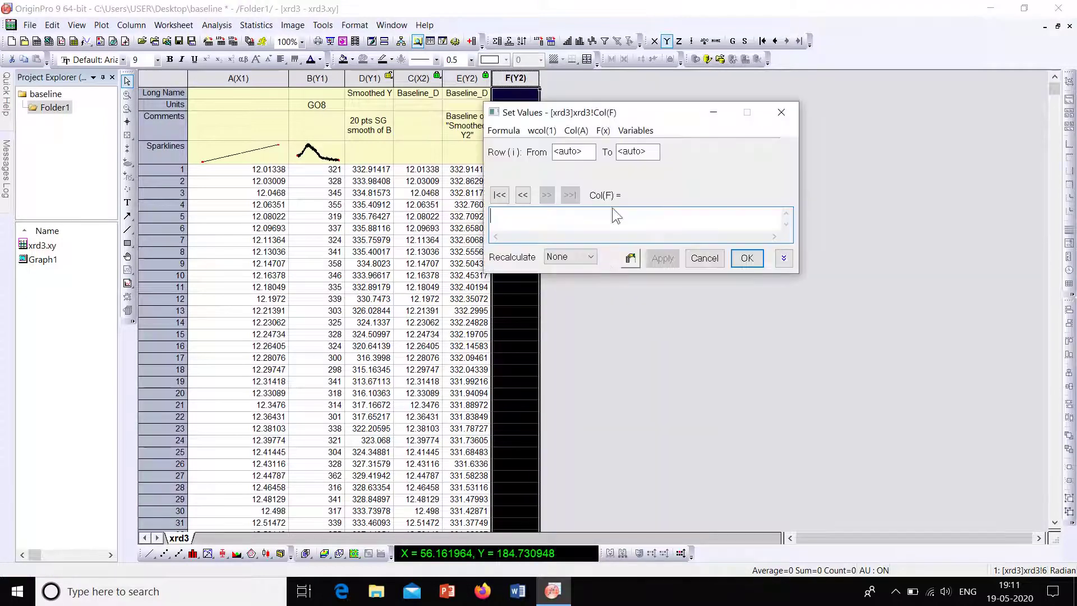
left_click_drag(658, 109, 718, 163)
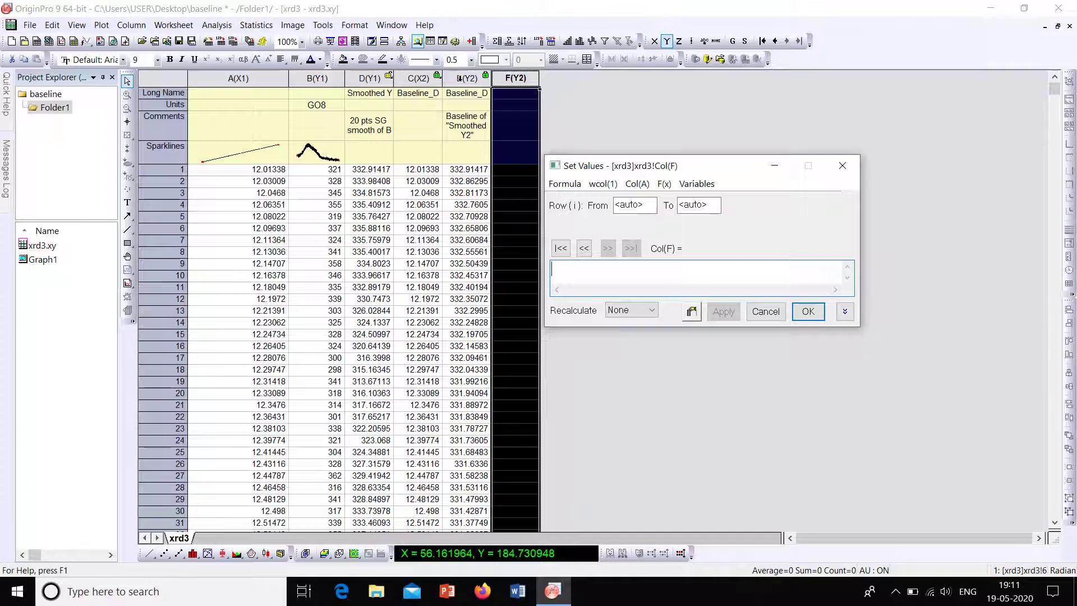
left_click(642, 184)
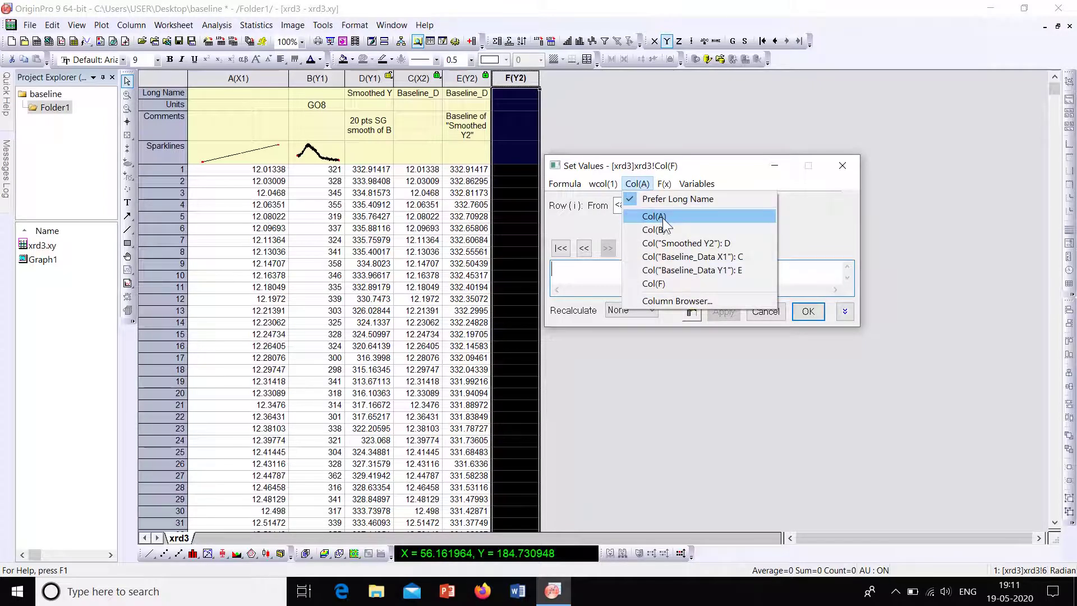
left_click(685, 247)
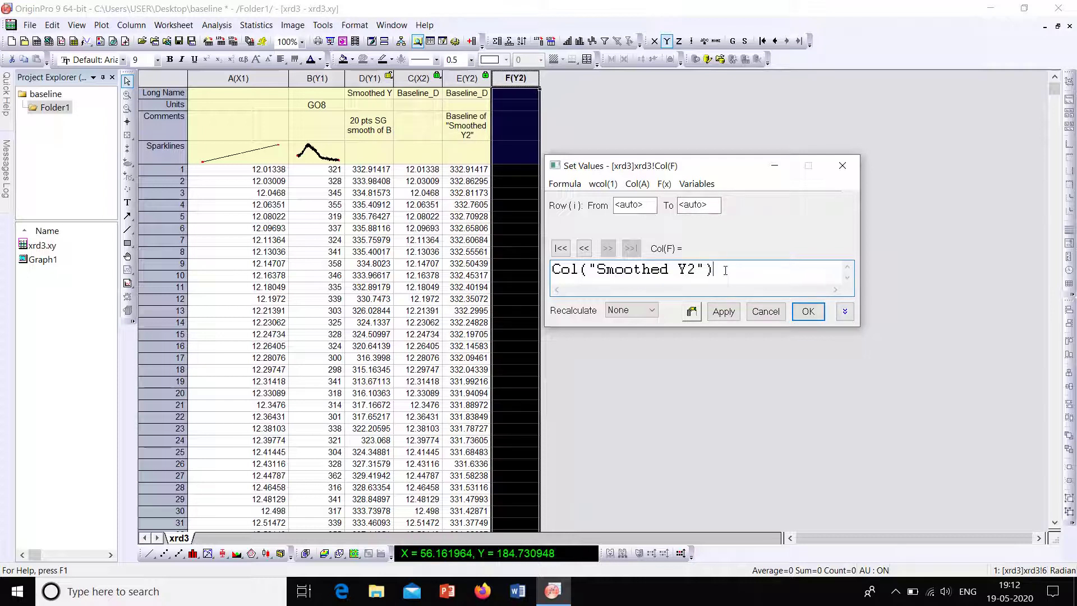
type("-")
left_click(638, 184)
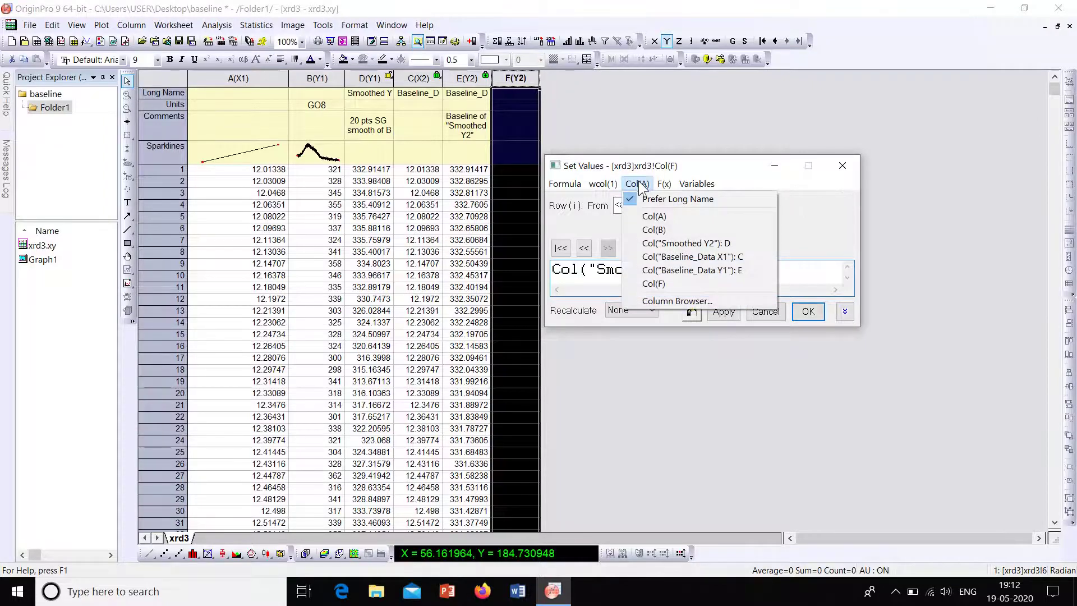
left_click(695, 275)
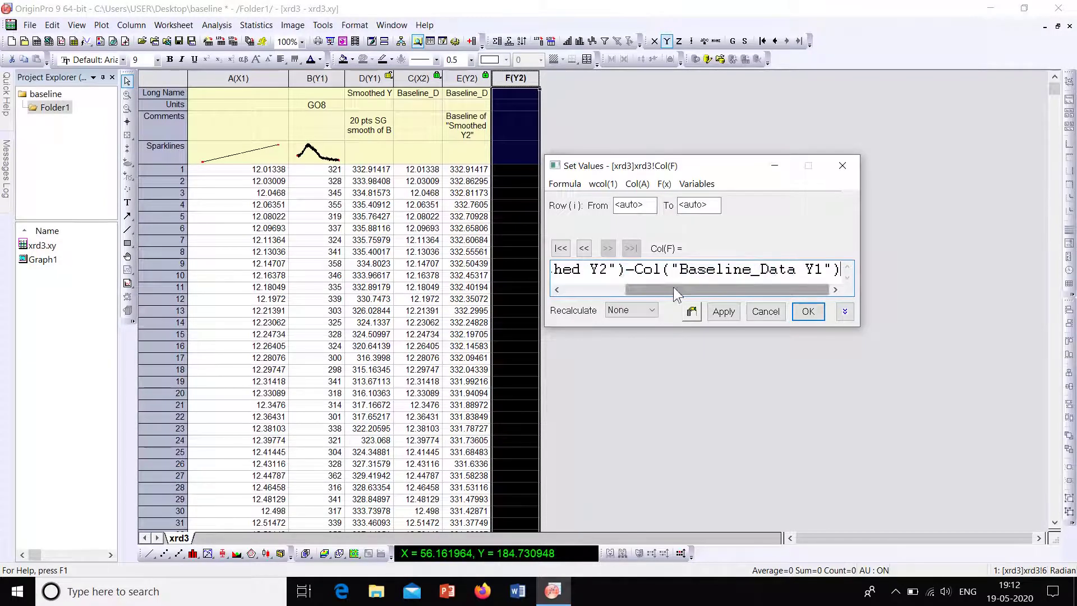
left_click_drag(679, 289, 608, 291)
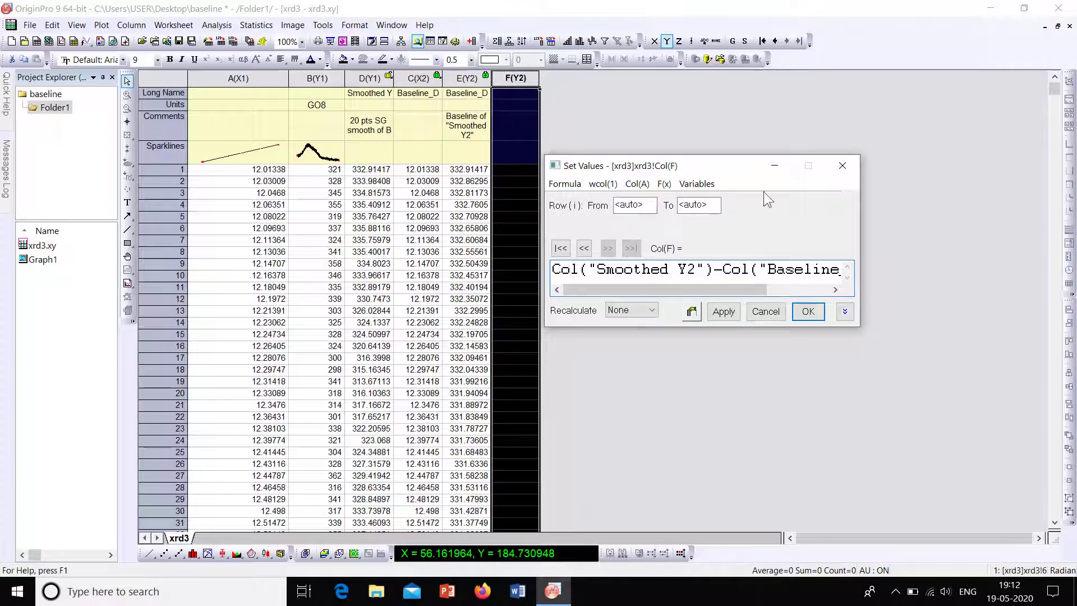
- Apply the formula to column F, then plot columns A and F as a line graph
left_click(808, 312)
left_click(759, 227)
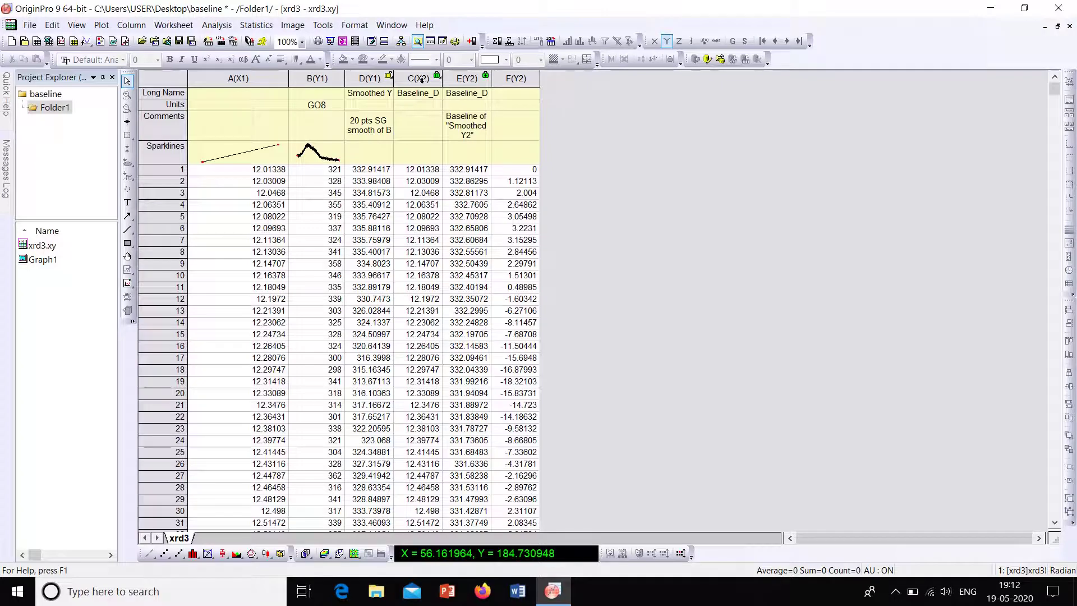
left_click(241, 78)
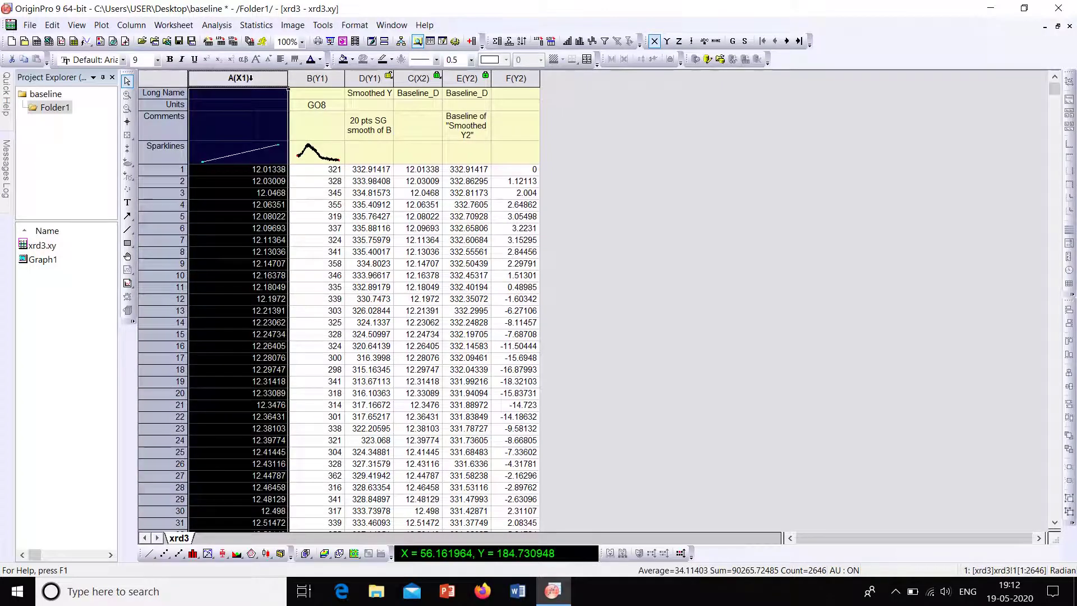
left_click(526, 83, "ctrl")
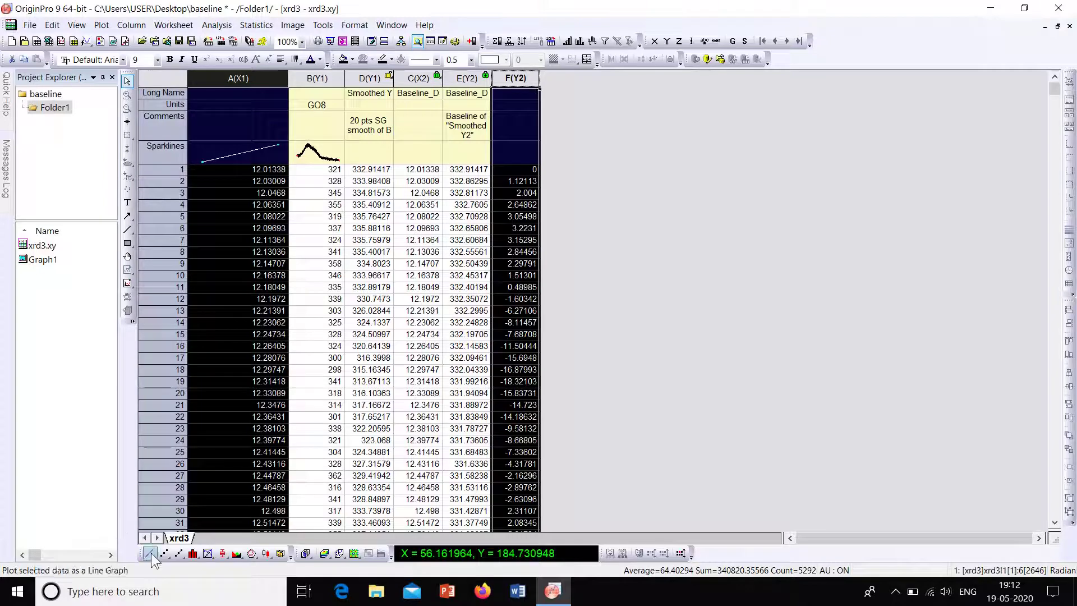
left_click(150, 553)
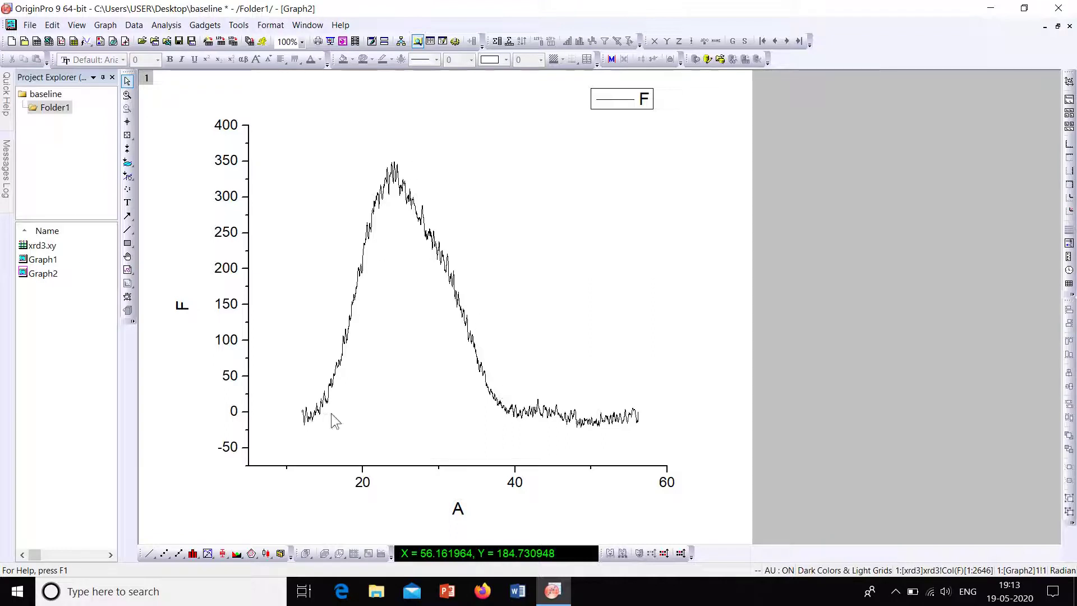
- Change Graph2's Y-axis scale From value to -20 and apply it
double_click(238, 414)
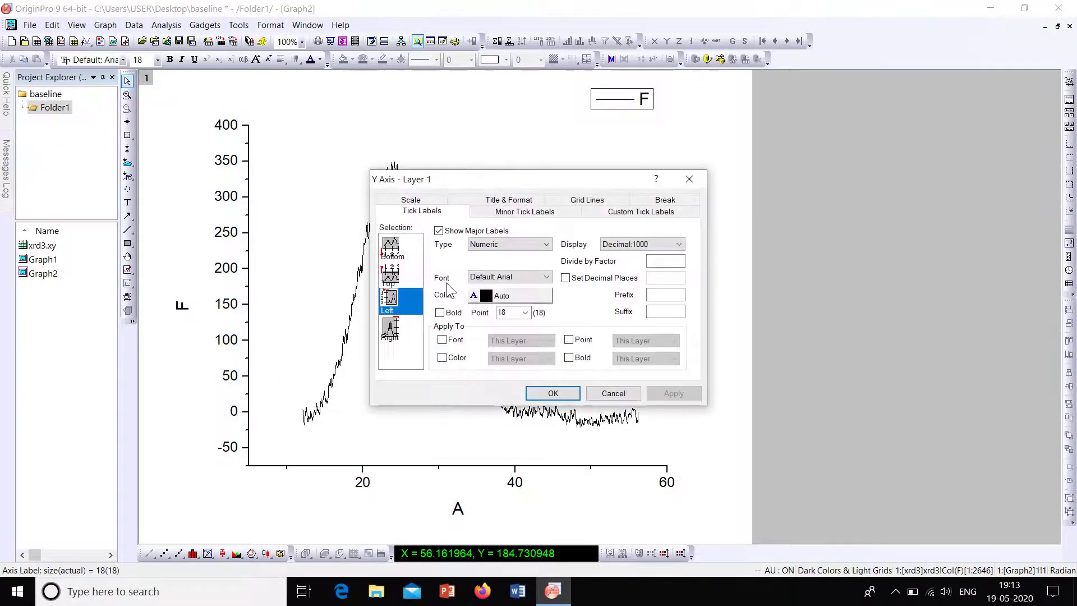
left_click(459, 202)
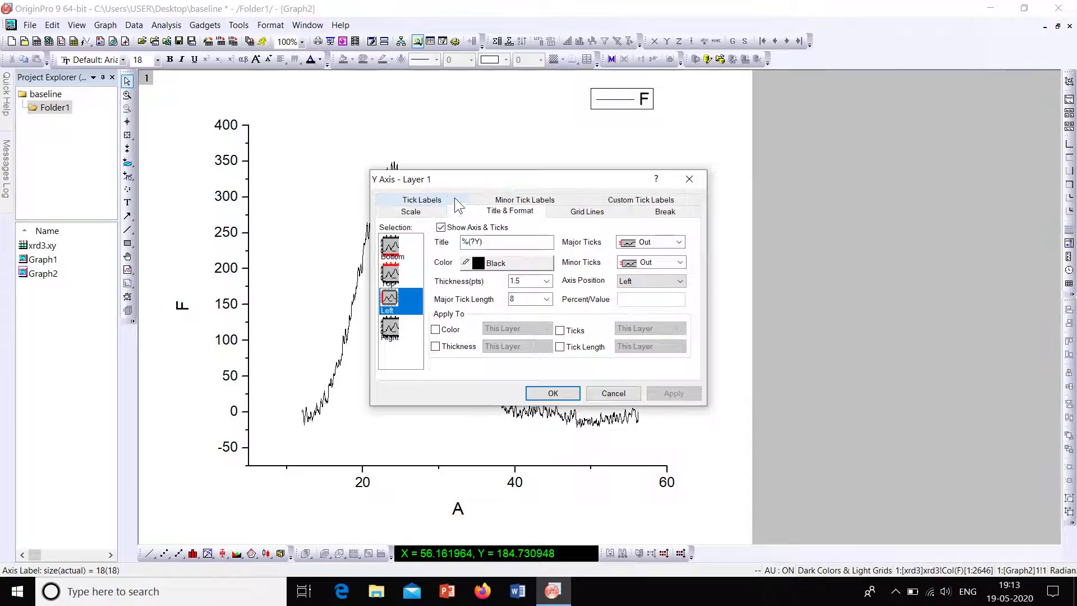
left_click(420, 212)
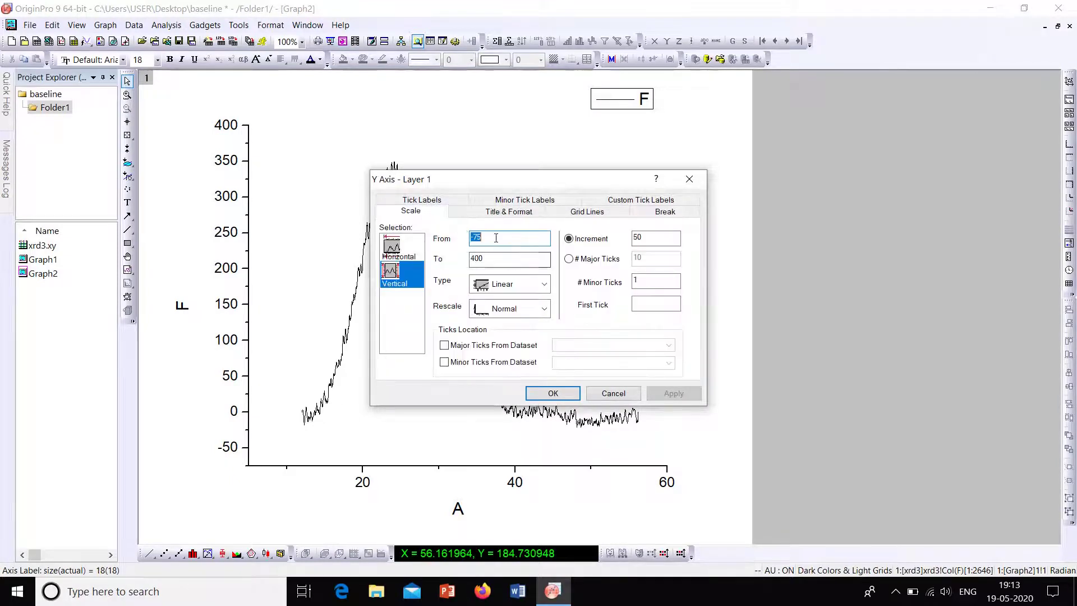
type("1")
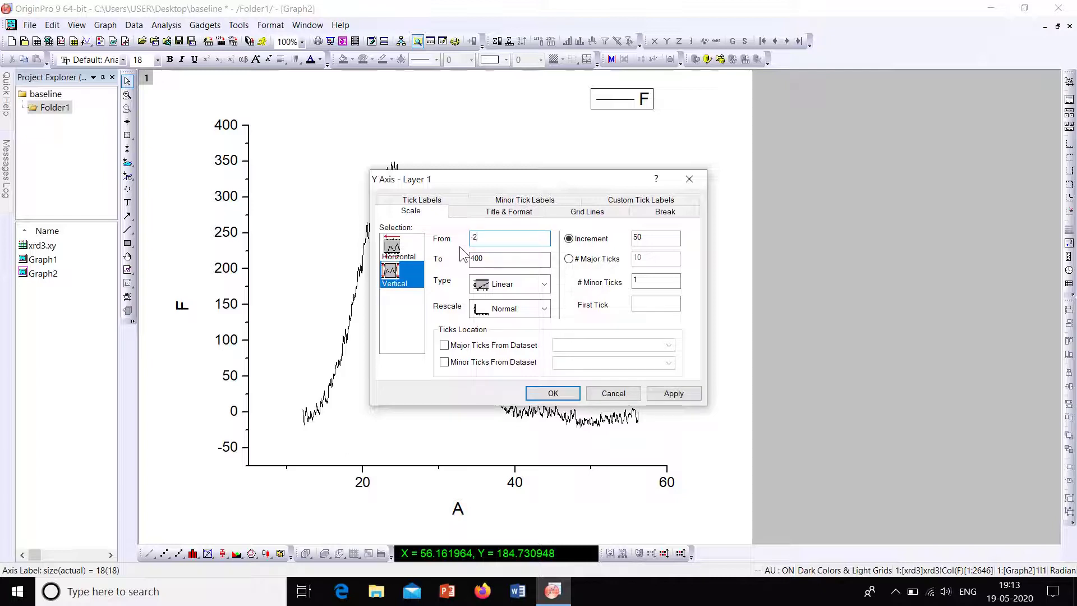
left_click(693, 394)
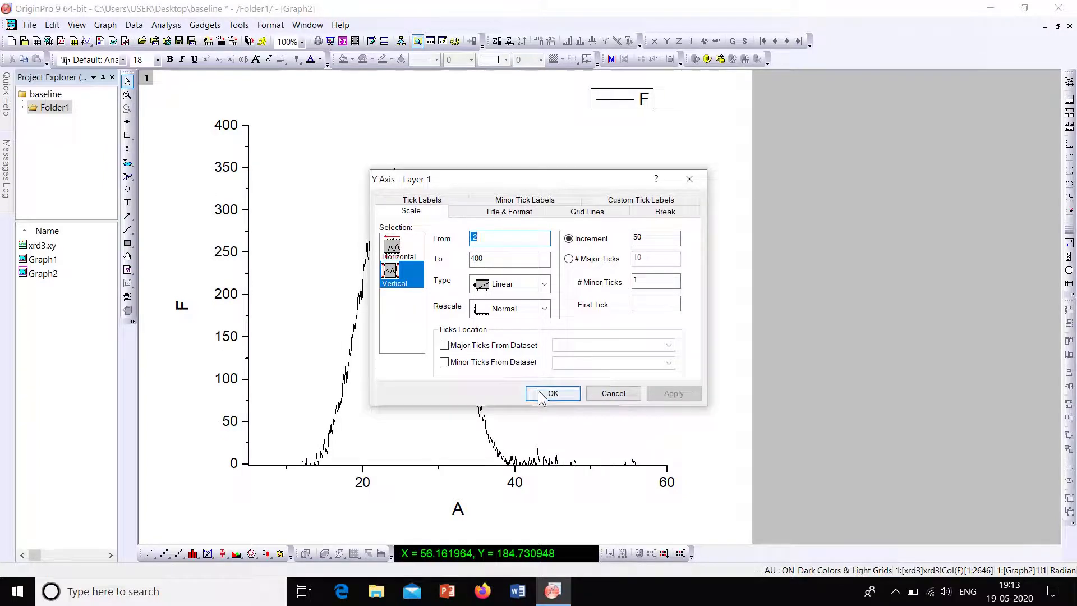
left_click(485, 240)
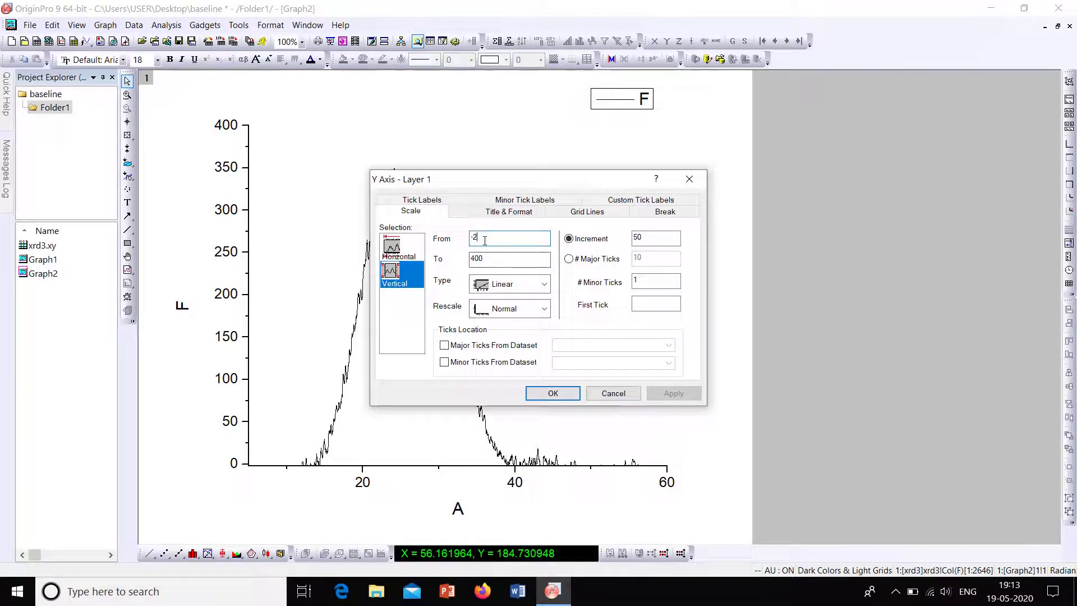
type("0")
left_click(665, 393)
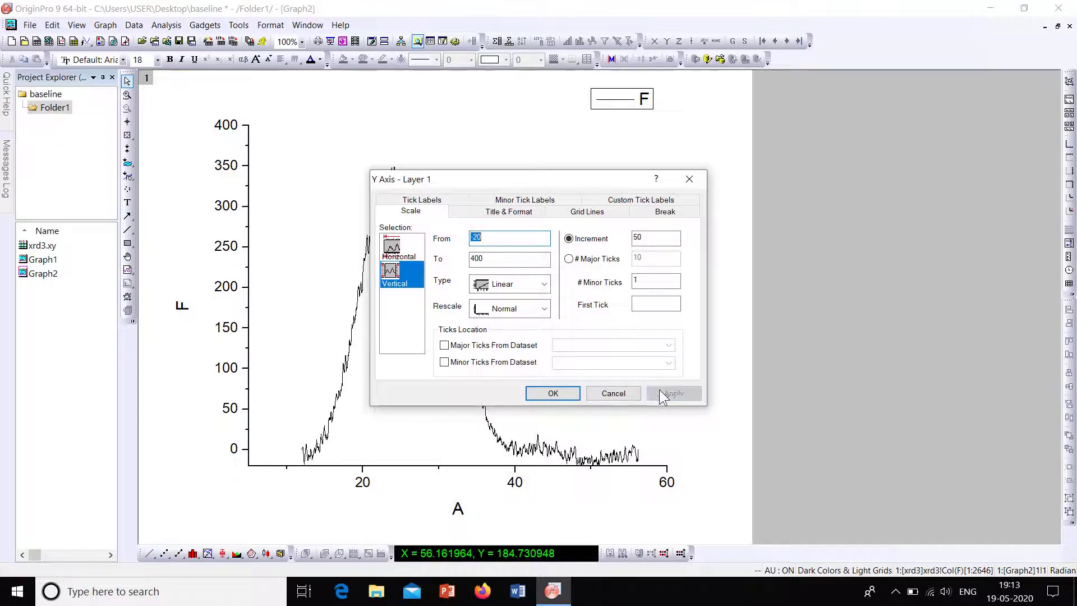
left_click(556, 394)
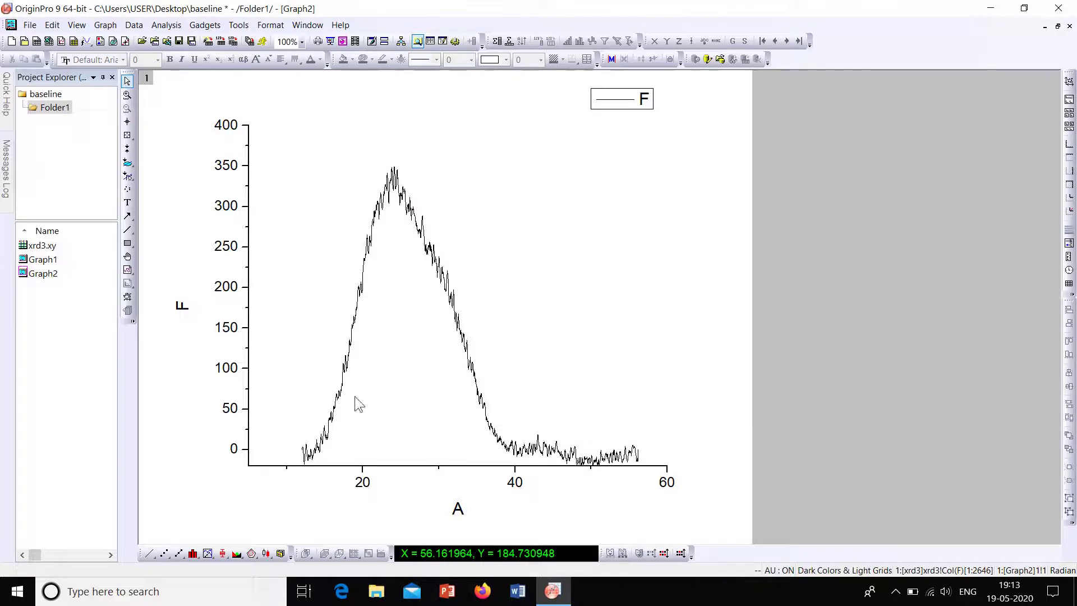
double_click(68, 261)
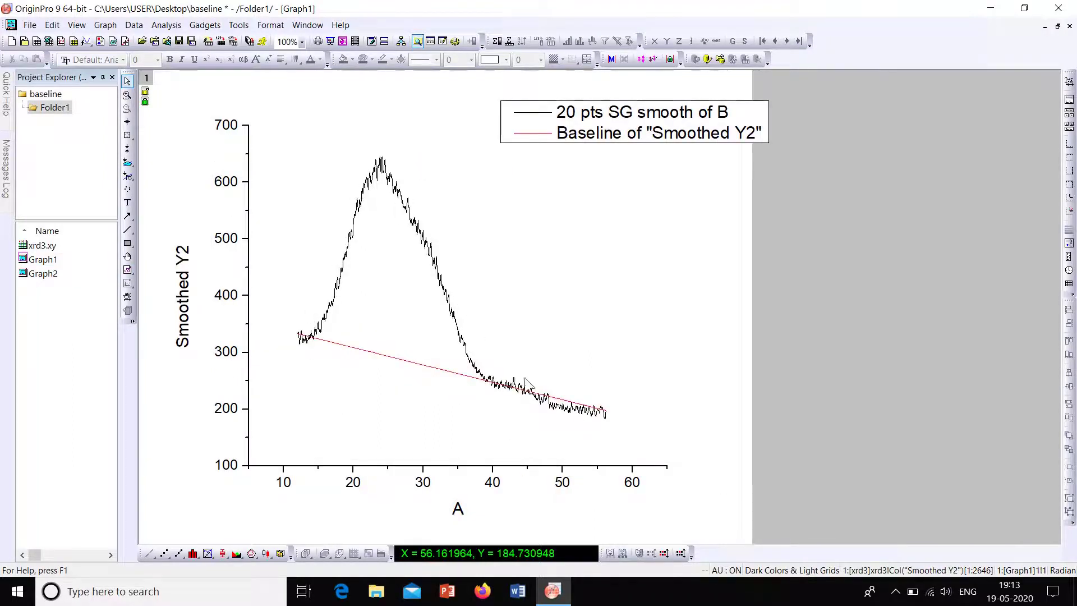
double_click(35, 274)
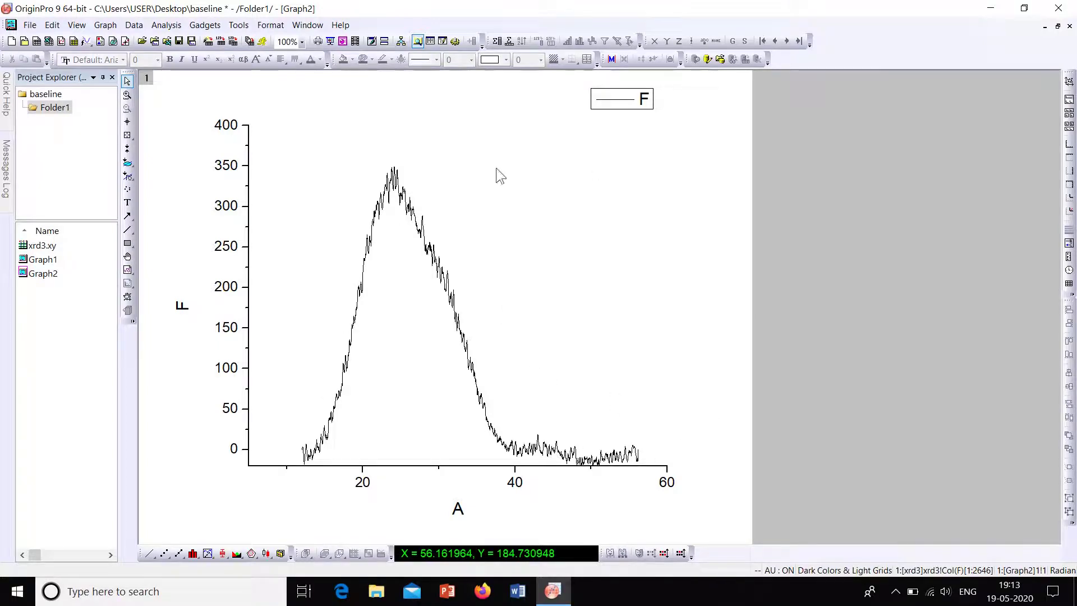
left_click(896, 591)
left_click(835, 367)
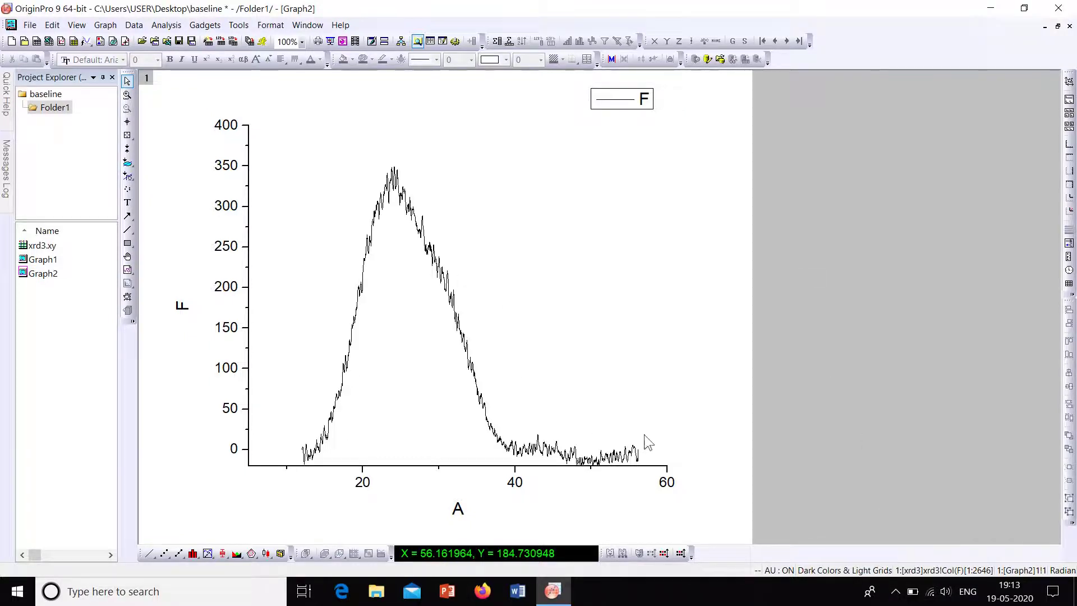